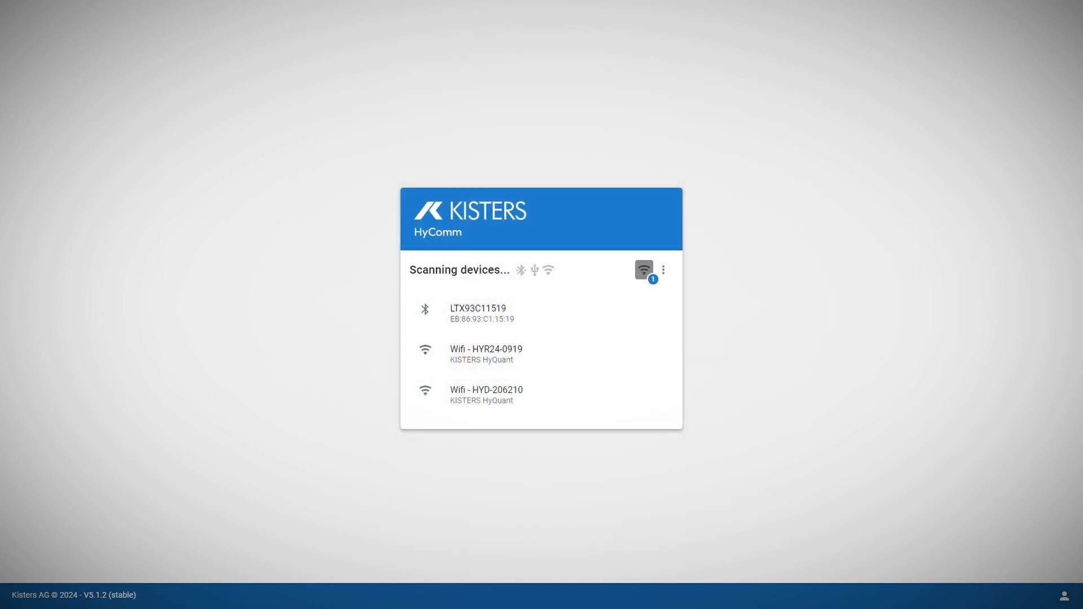
Step: Connect to the HYR24-0919 Wi-Fi sensor with the device password, checking the password before connecting
click(498, 350)
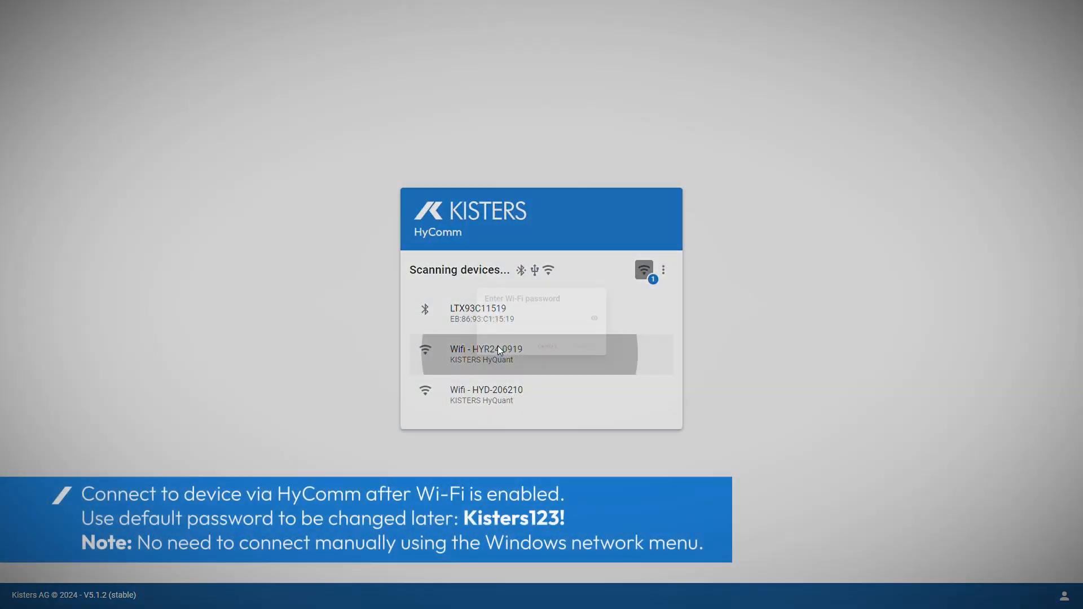
click(515, 326)
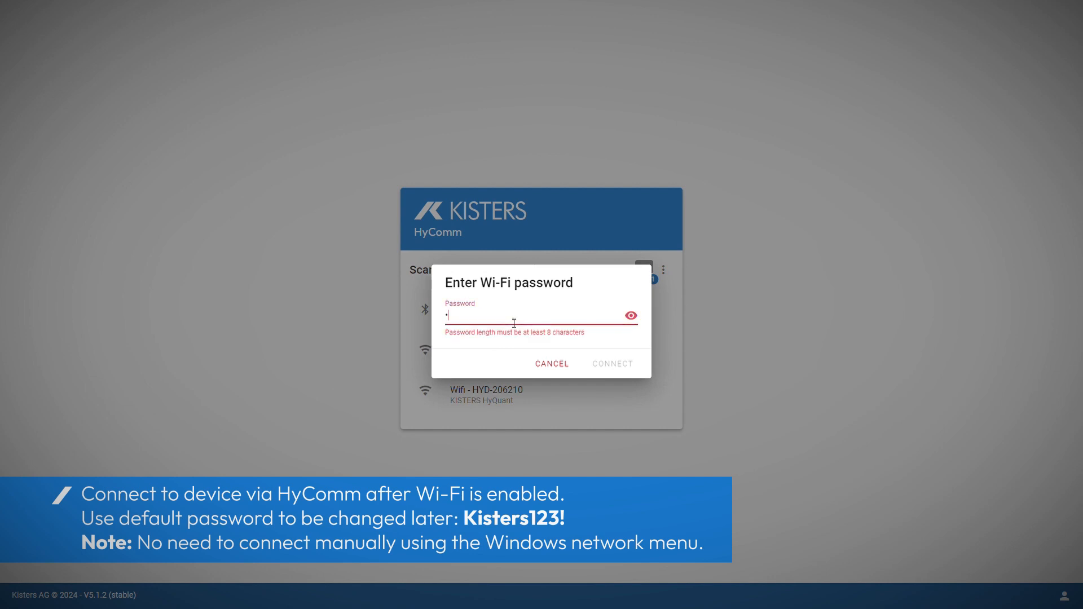
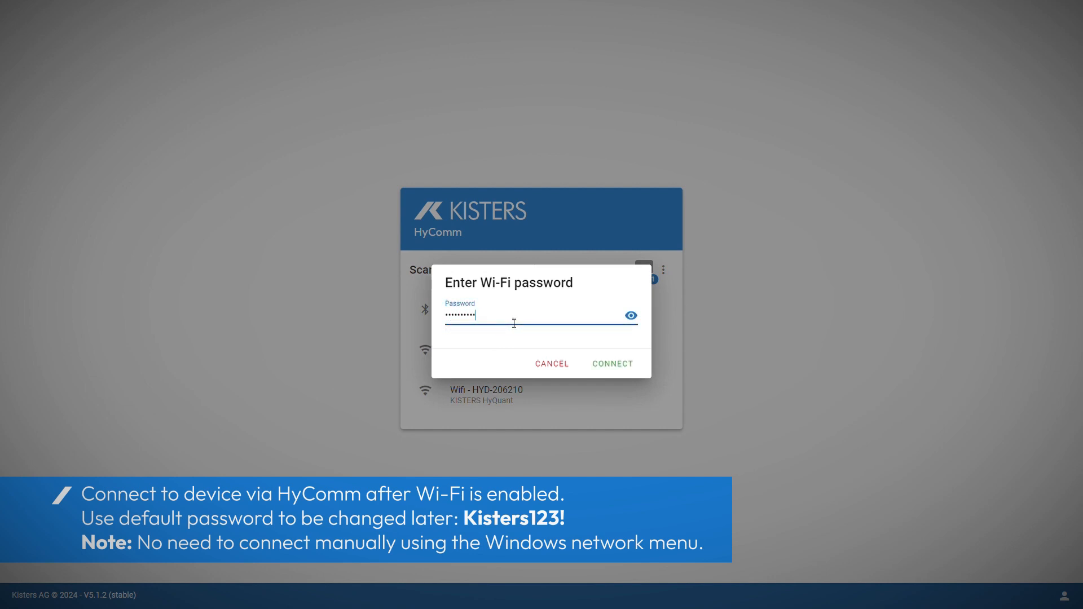
click(641, 317)
click(641, 317)
click(614, 364)
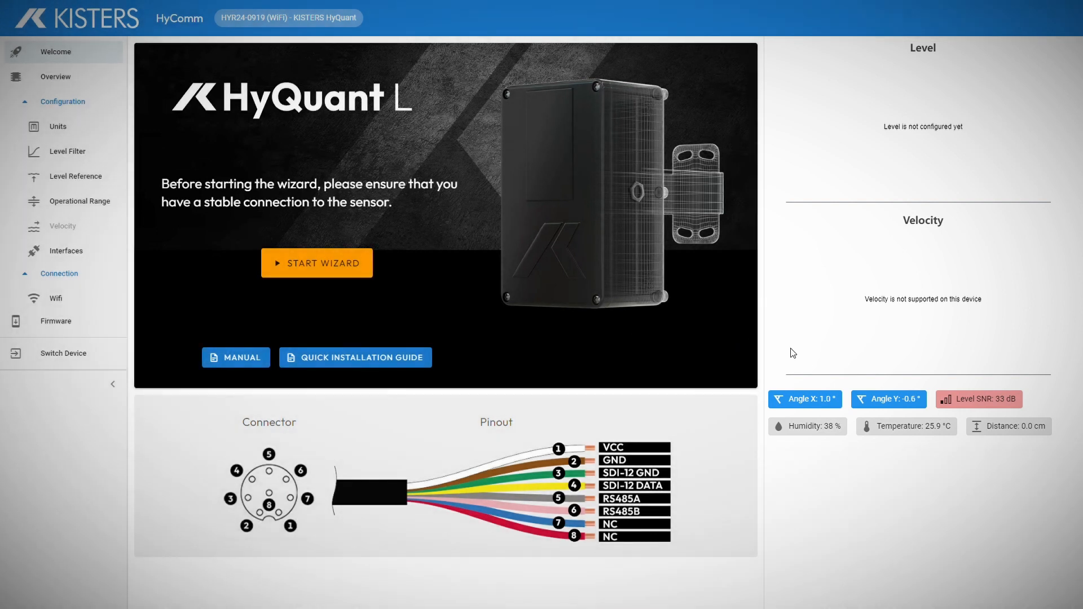
mouse_move(799, 402)
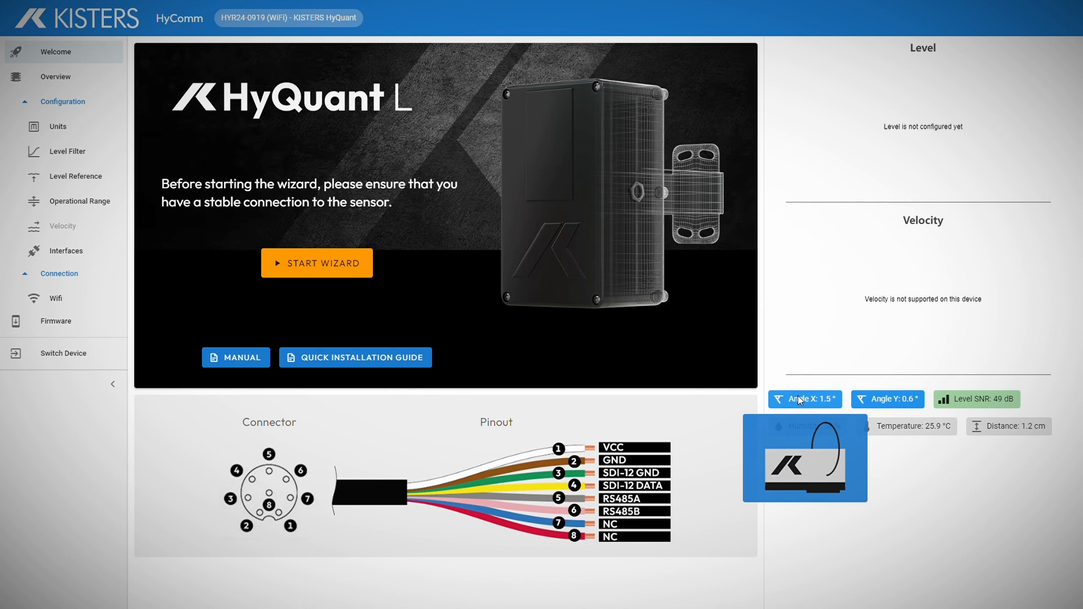
mouse_move(884, 401)
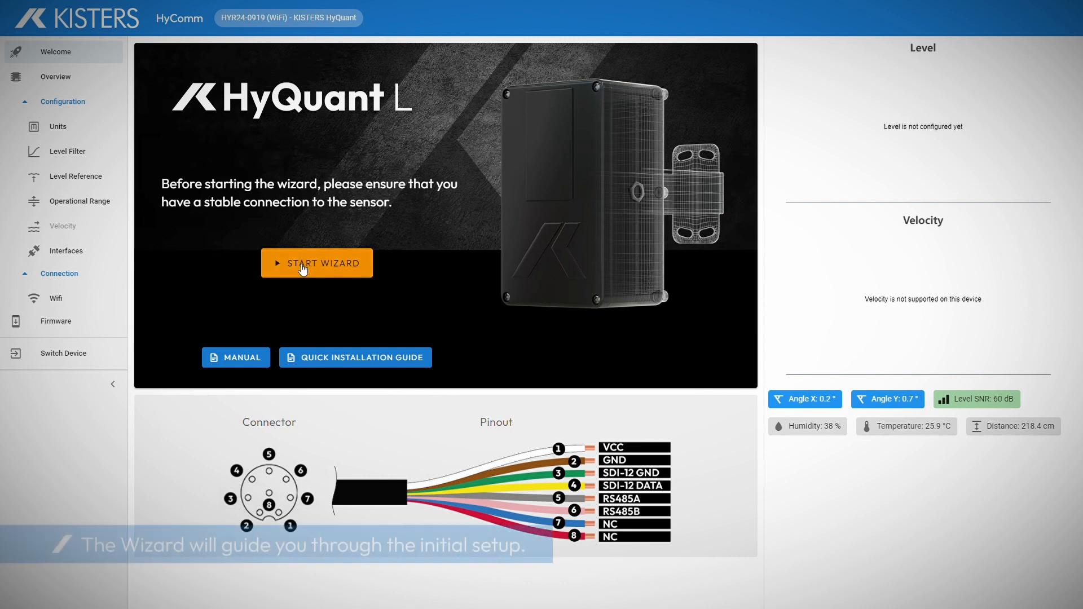
Step: Start the setup wizard, keep level units at Centimeters rather than Millimeters, and continue to Filter
click(304, 268)
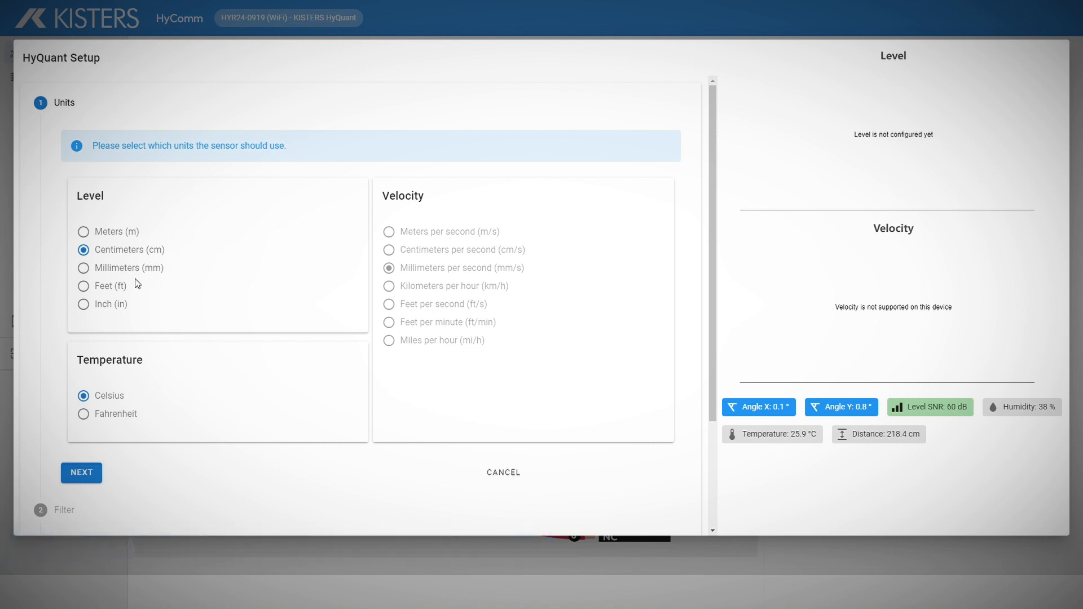
click(113, 270)
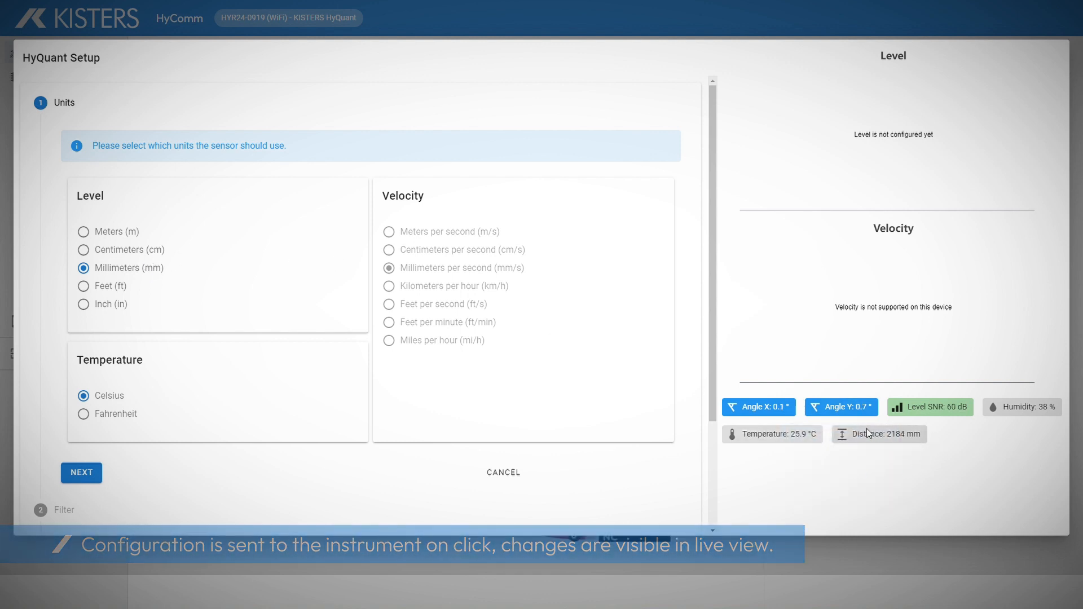
click(134, 252)
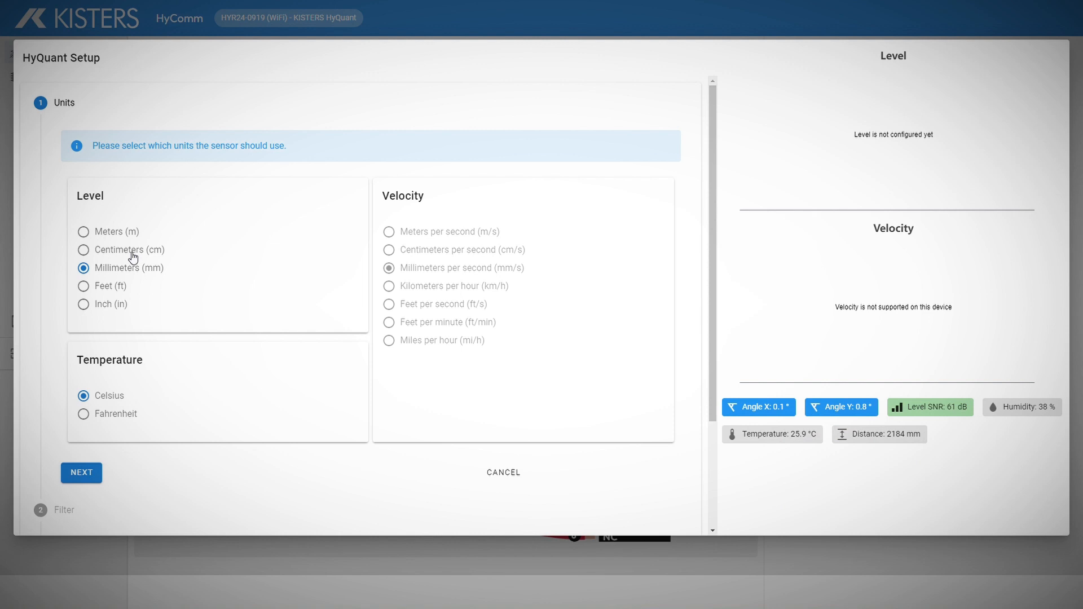
click(94, 479)
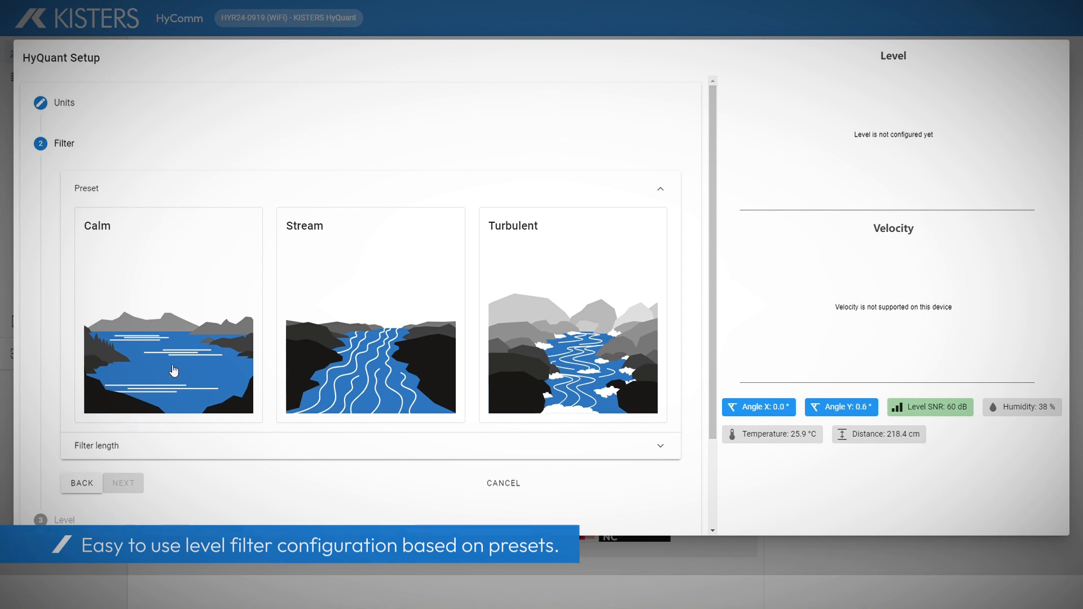
Step: Apply the Calm filter preset with a 10 s filter length and rescale the Distance chart
click(182, 344)
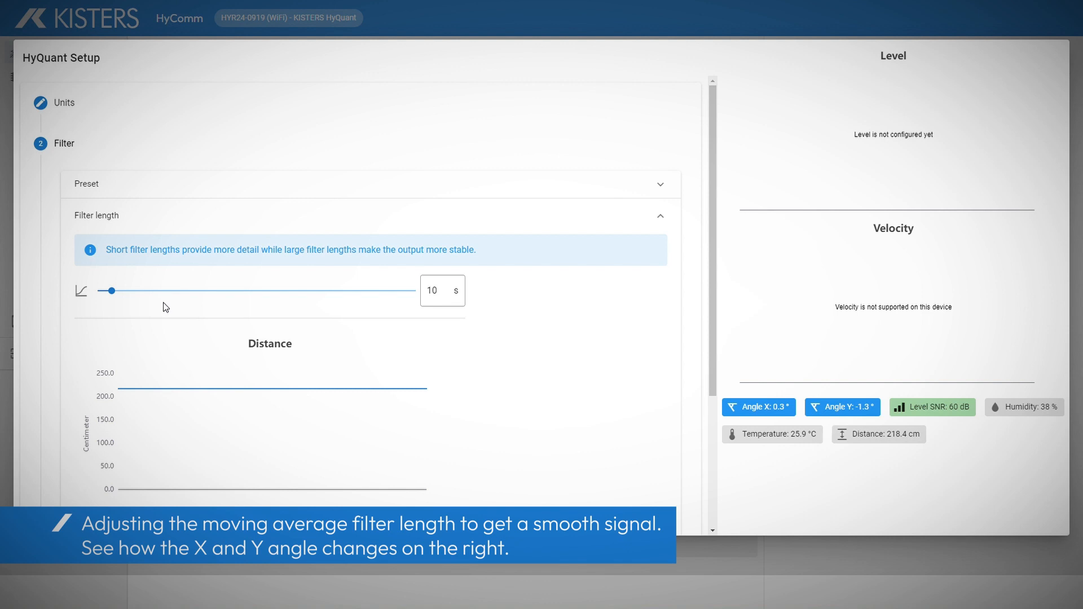
drag(117, 295, 112, 293)
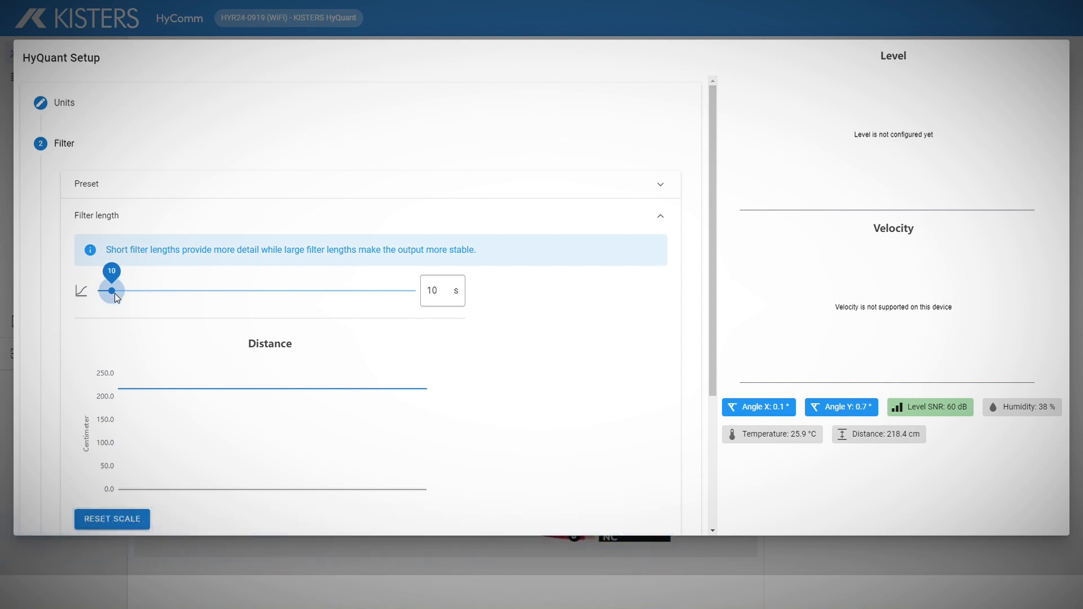
click(139, 519)
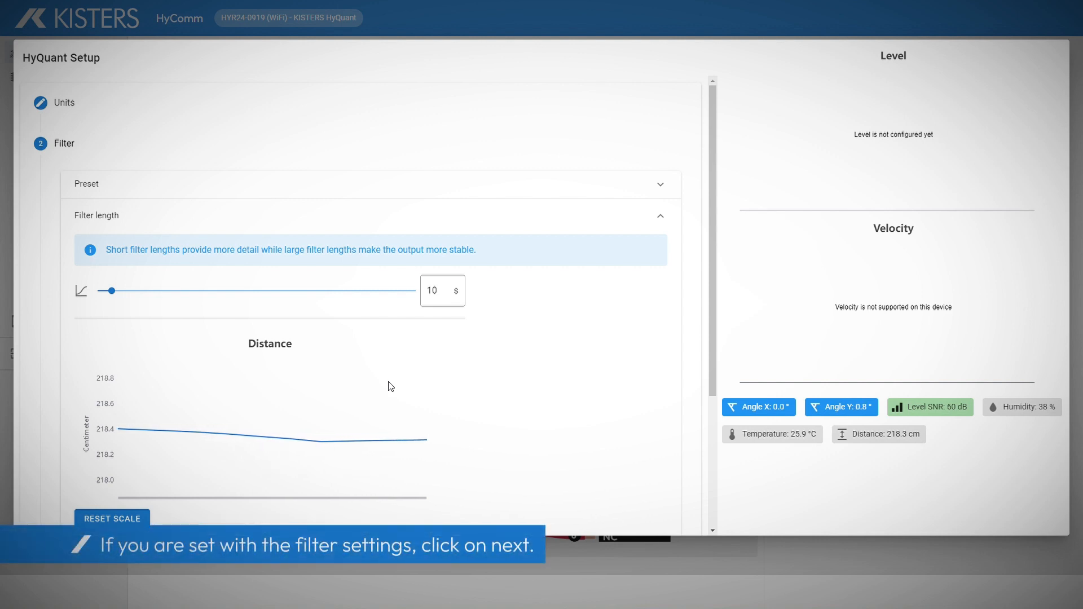
scroll(211, 431, down, 2)
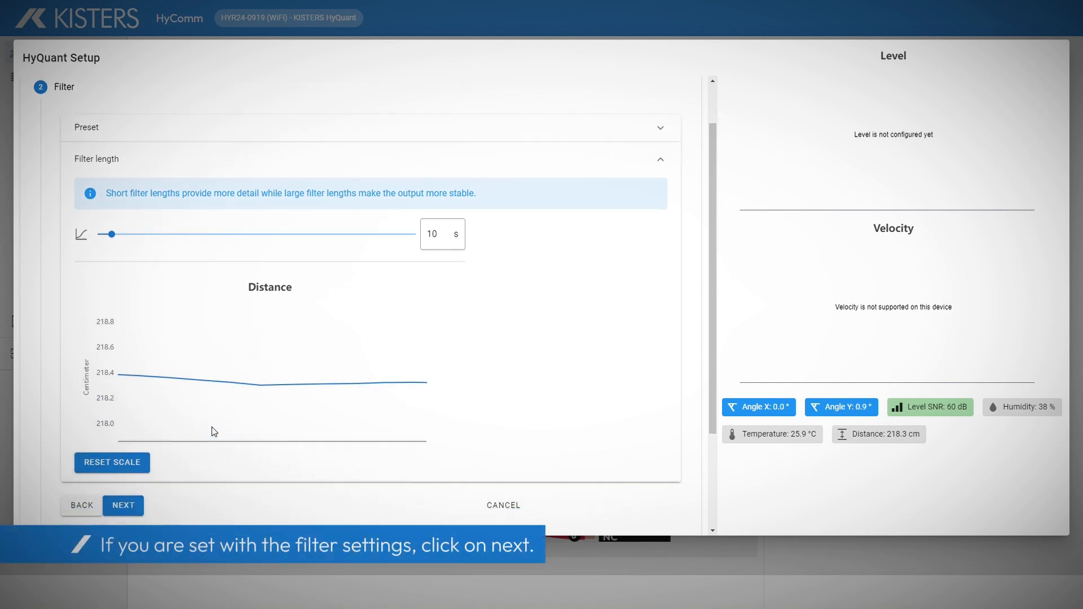
Step: Continue to level setup and reference the level to a 55.2 cm staff gauge reading
click(118, 448)
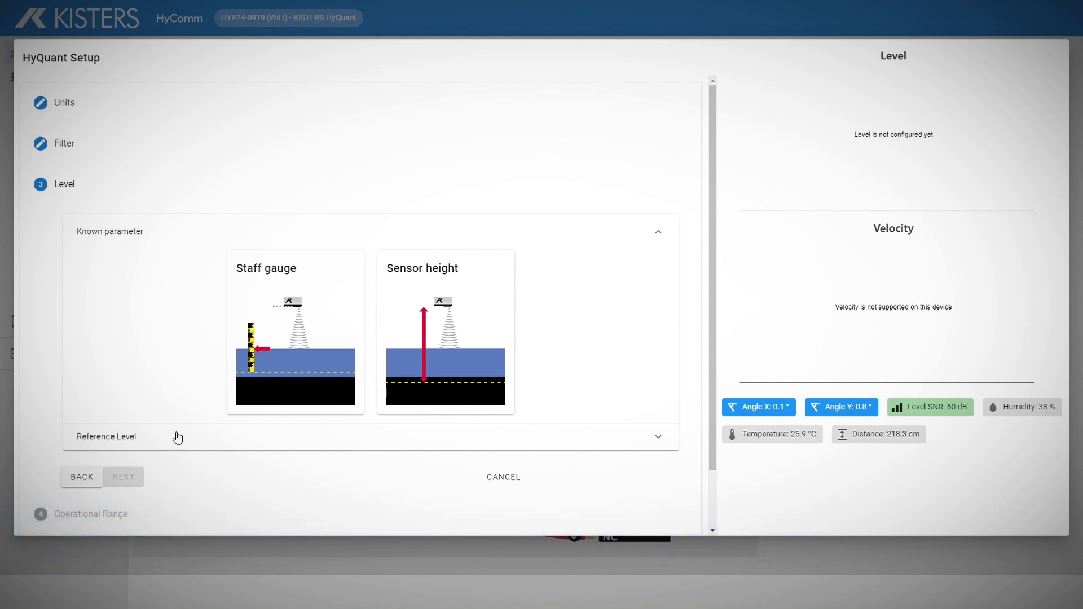
click(304, 321)
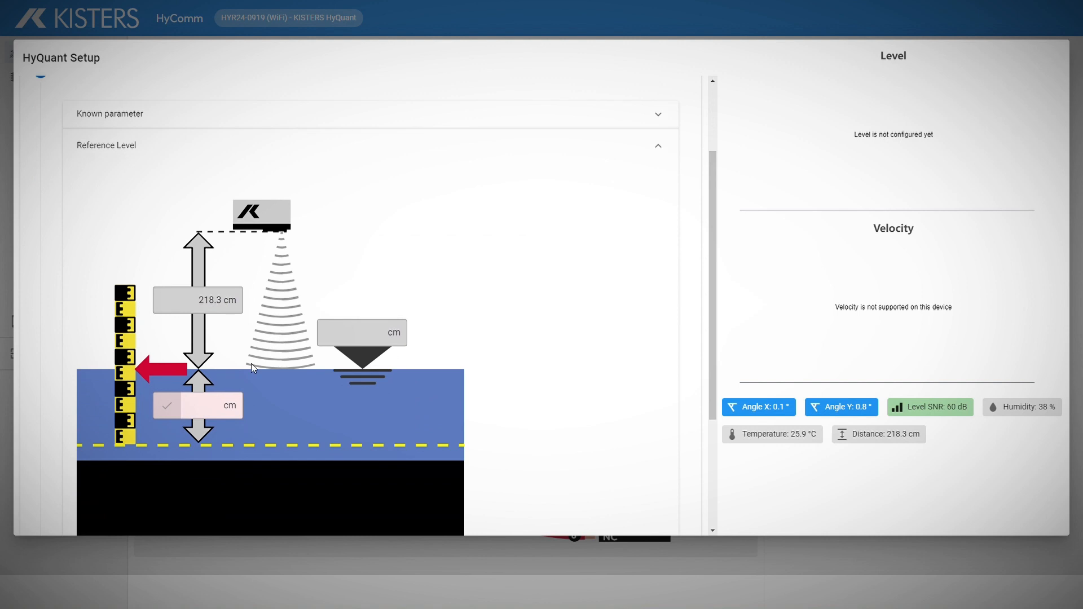
click(212, 410)
text(5)
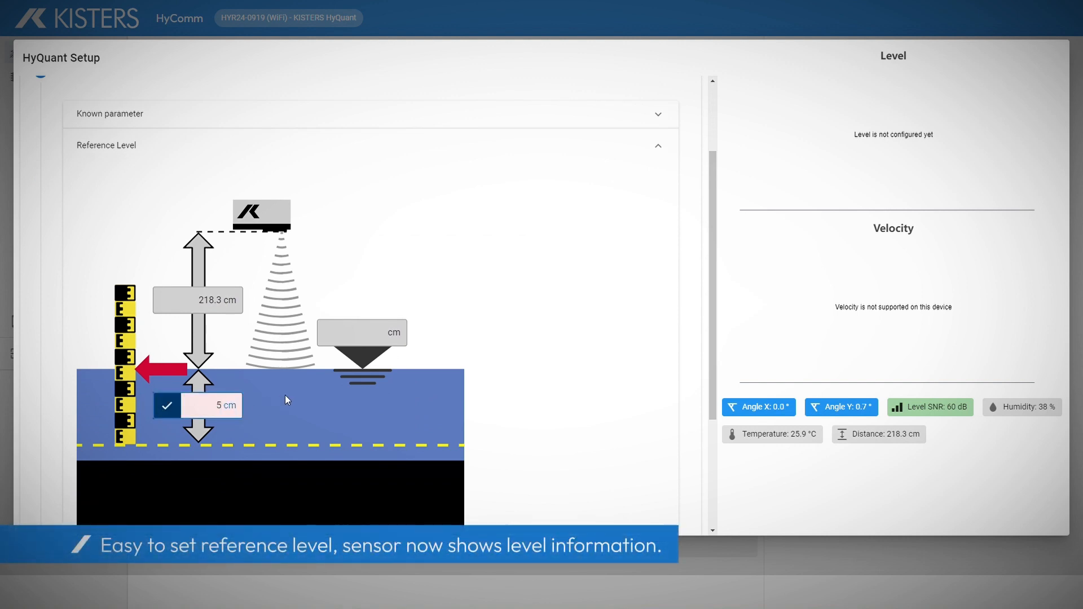
text(5.2)
click(173, 413)
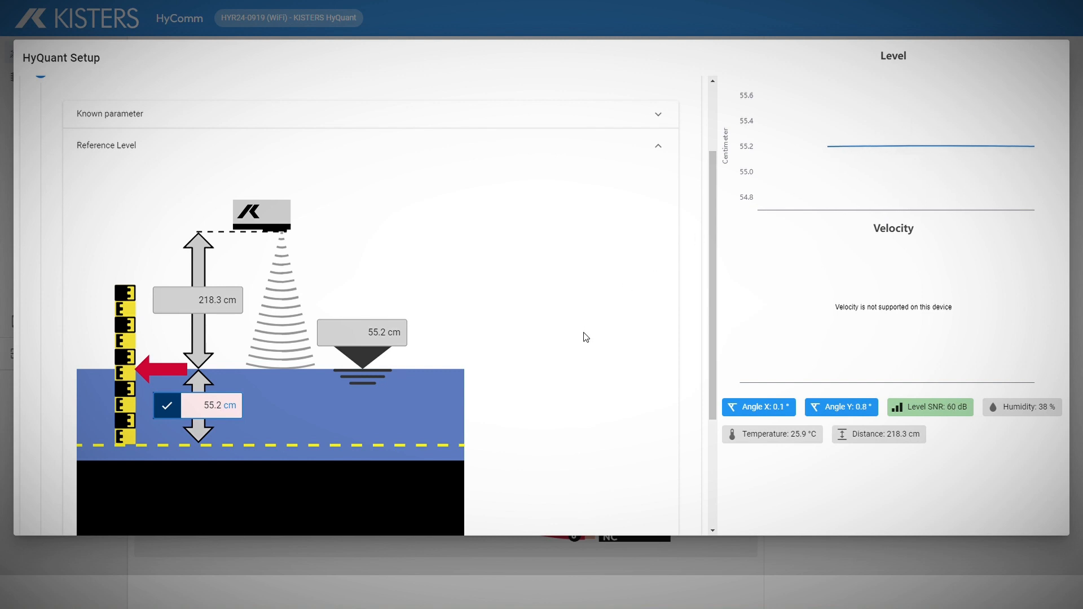
Step: Advance to Operational Range and enable limits on valid distance measurements (10.0–2000.0 cm)
scroll(585, 337, down, 3)
click(142, 429)
click(88, 315)
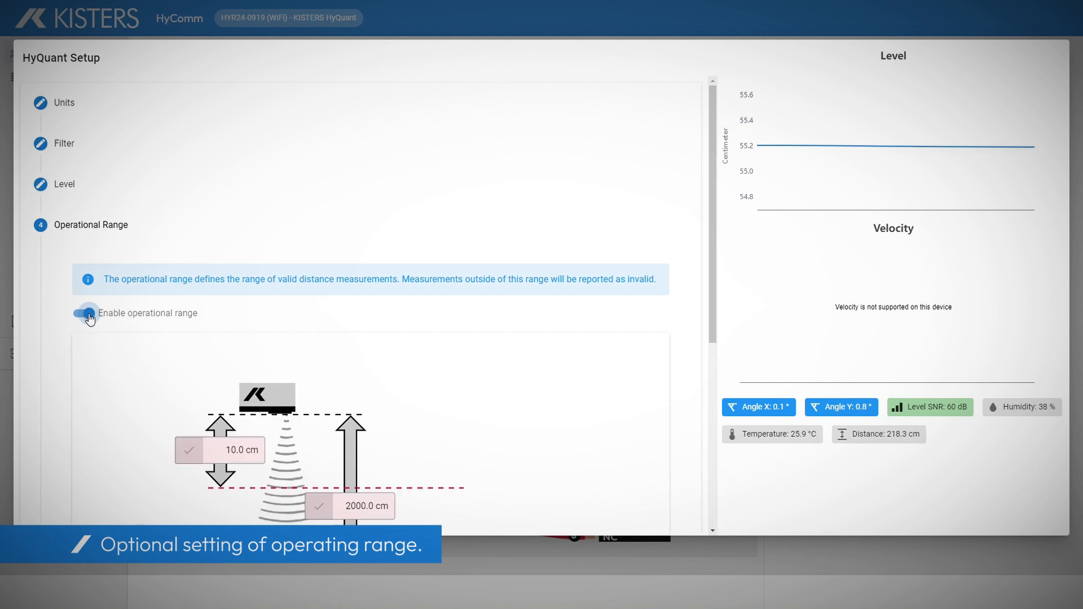
Step: Turn the operational range back off and advance to the interfaces step
scroll(89, 319, down, 3)
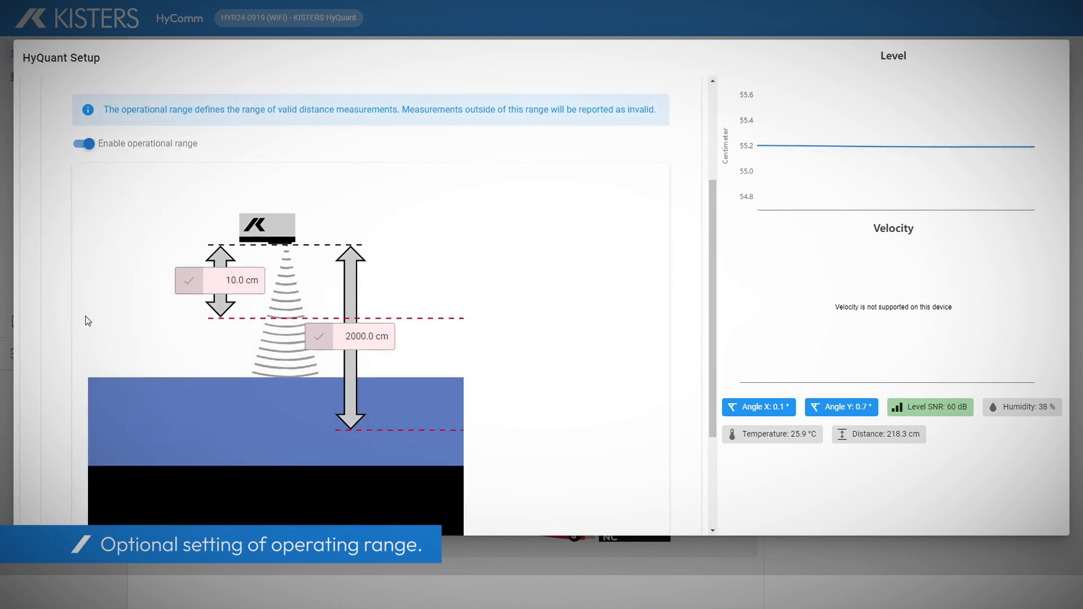
click(84, 144)
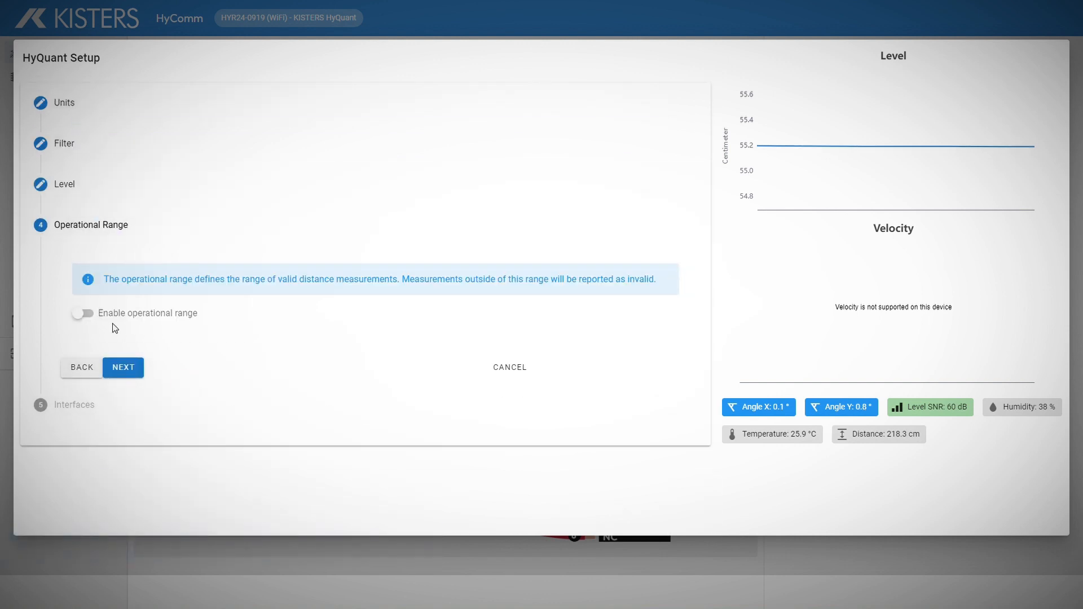
click(123, 370)
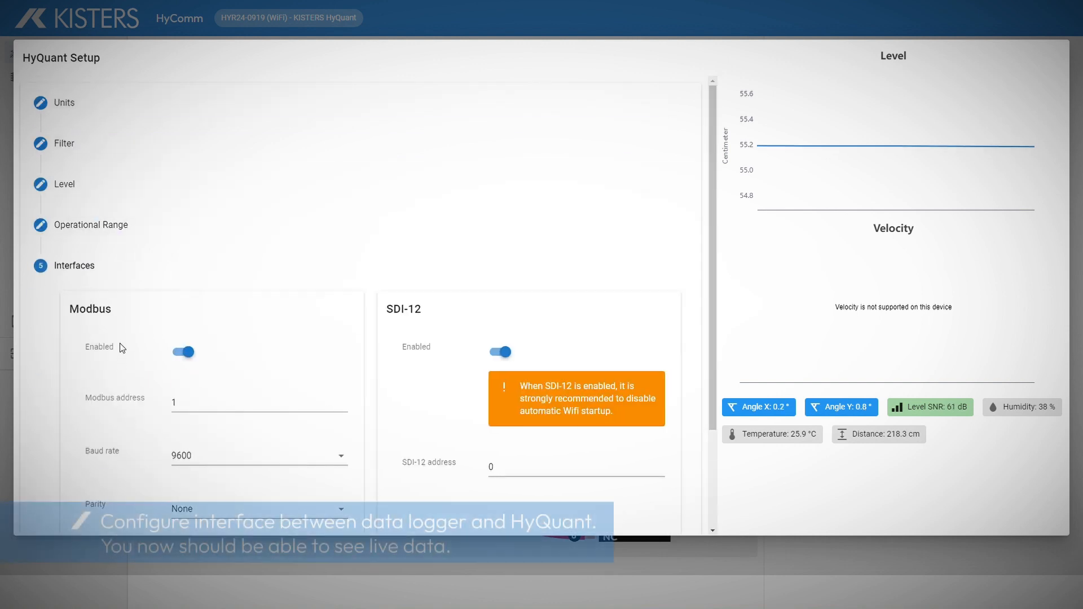
Step: Disable Modbus, set the SDI-12 address to 1, and submit the sensor setup
scroll(122, 347, down, 3)
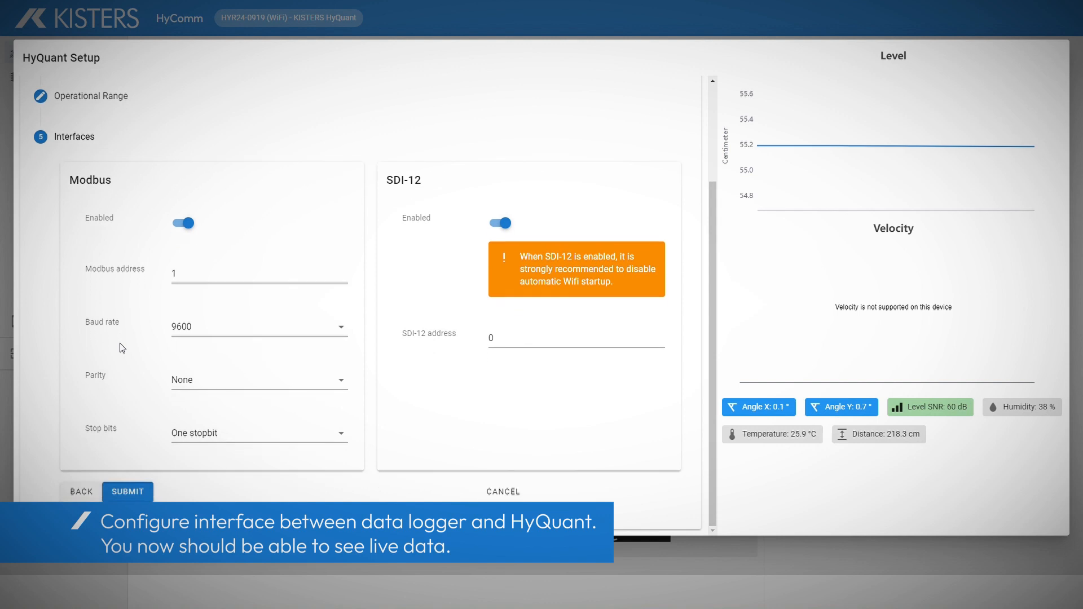
click(190, 226)
click(490, 336)
key(BackSpace)
text(1)
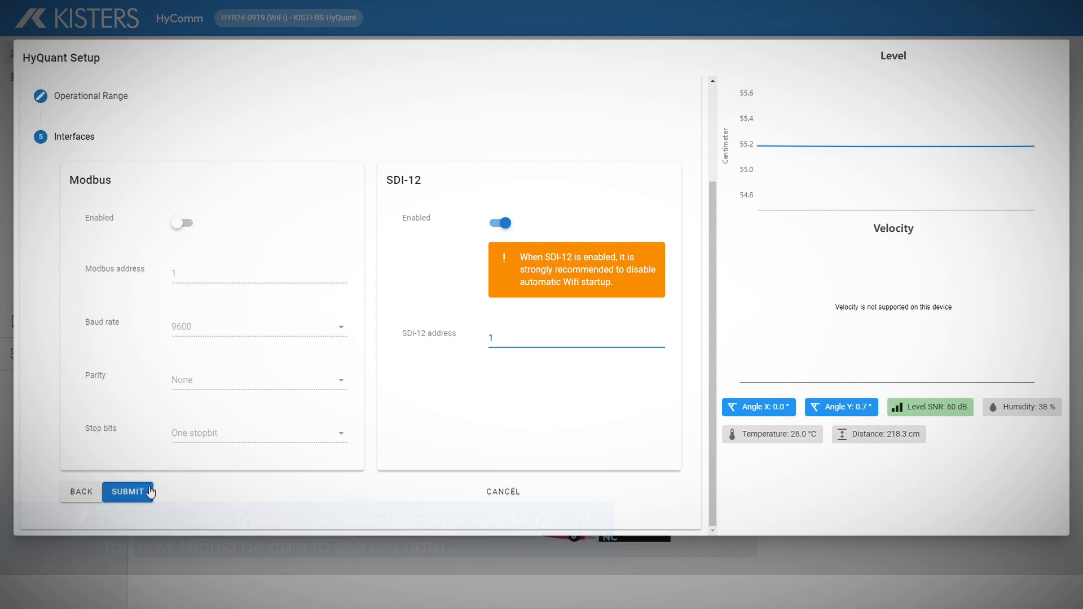
click(127, 493)
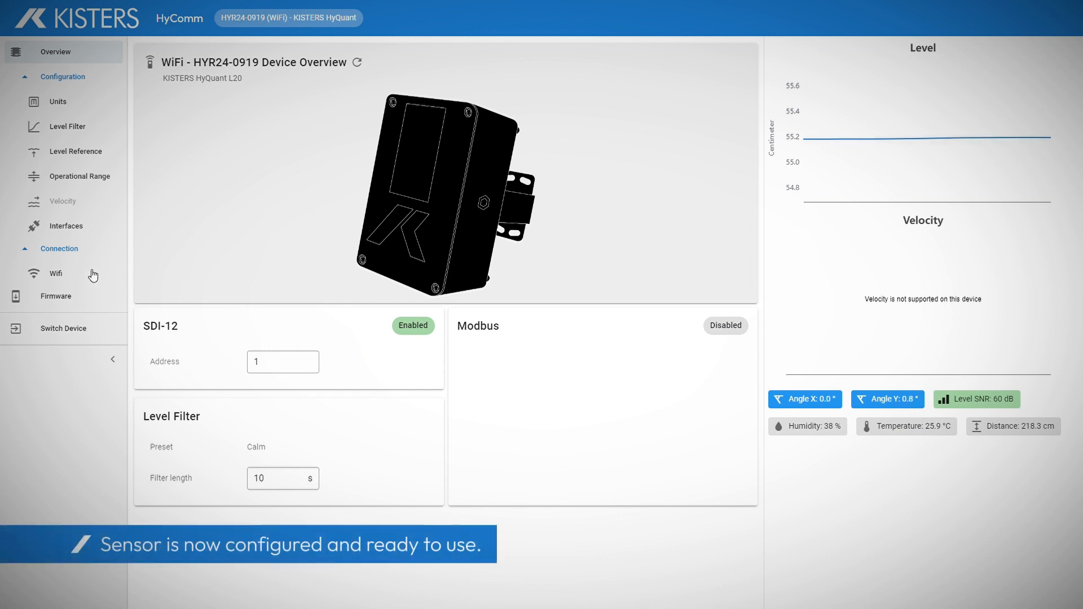
Step: Save Wi-Fi startup at power-on as enabled, toggling it off and back on, then view Firmware
click(74, 276)
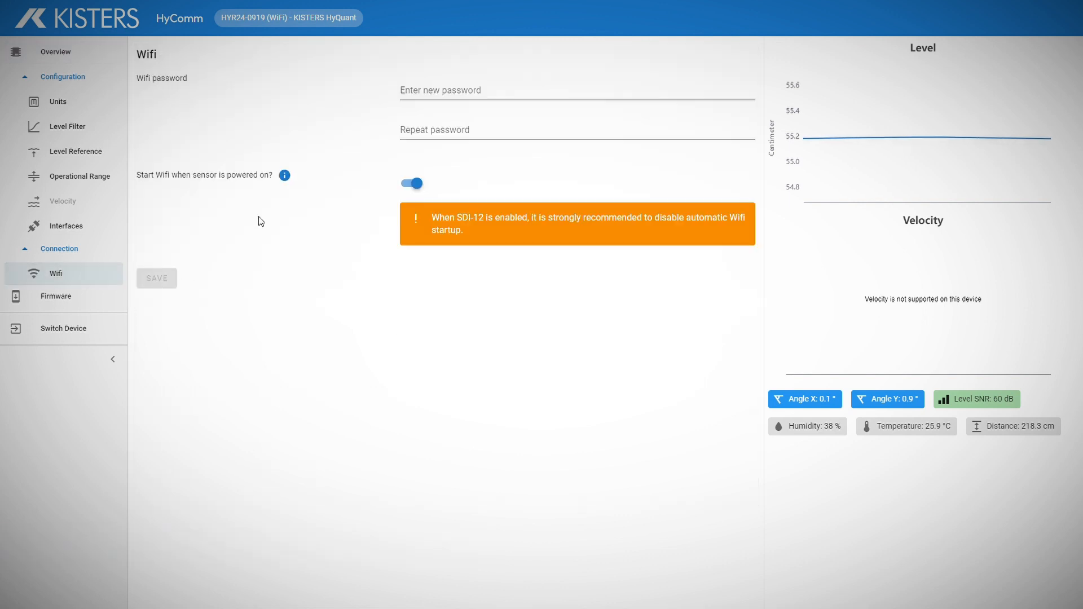
click(416, 184)
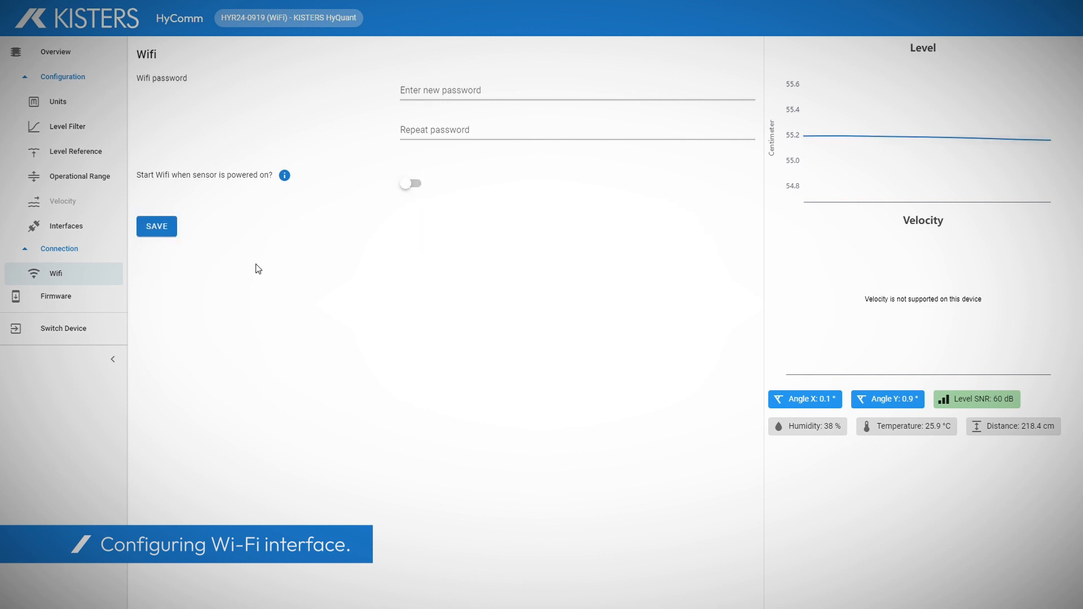
click(166, 229)
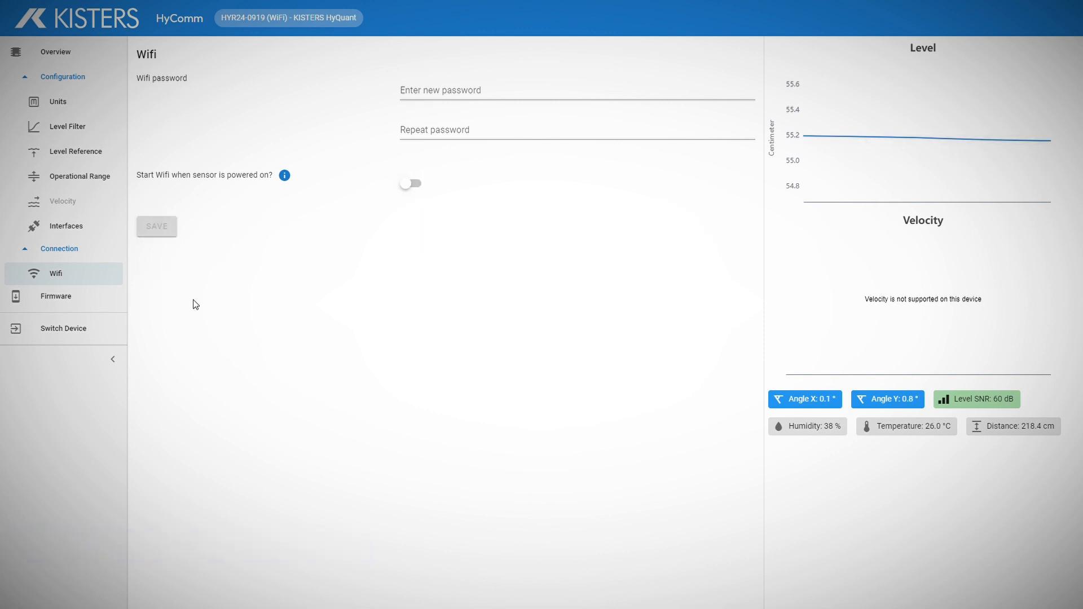
click(415, 184)
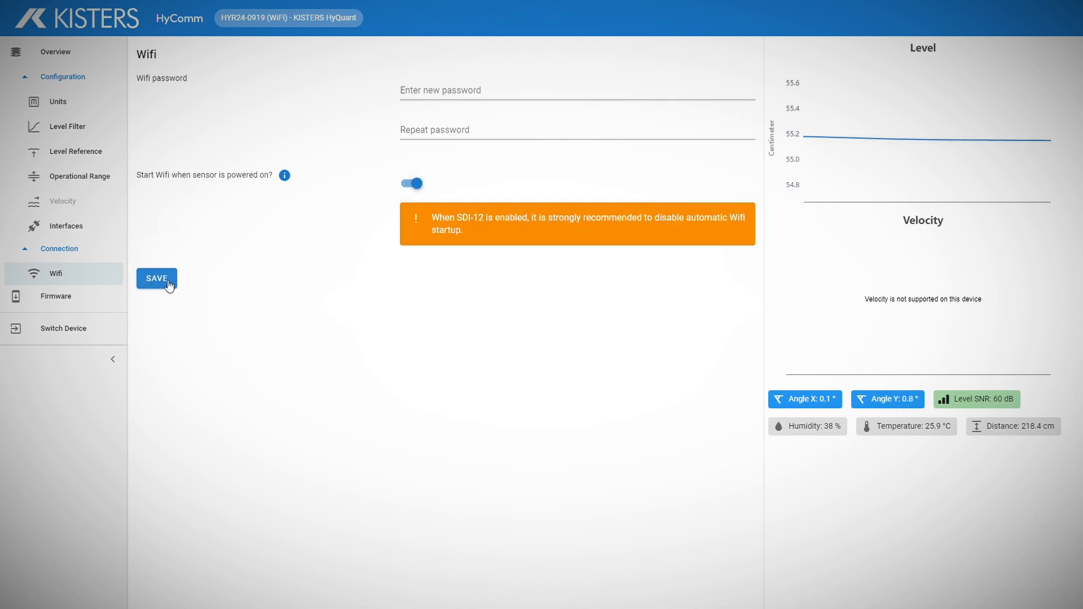
click(168, 282)
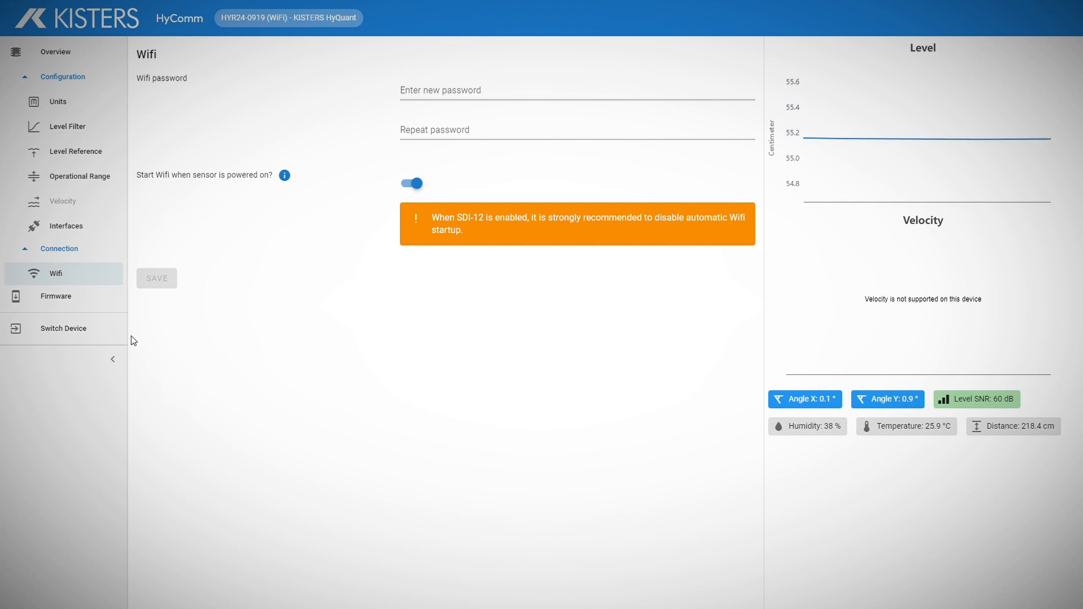
click(90, 299)
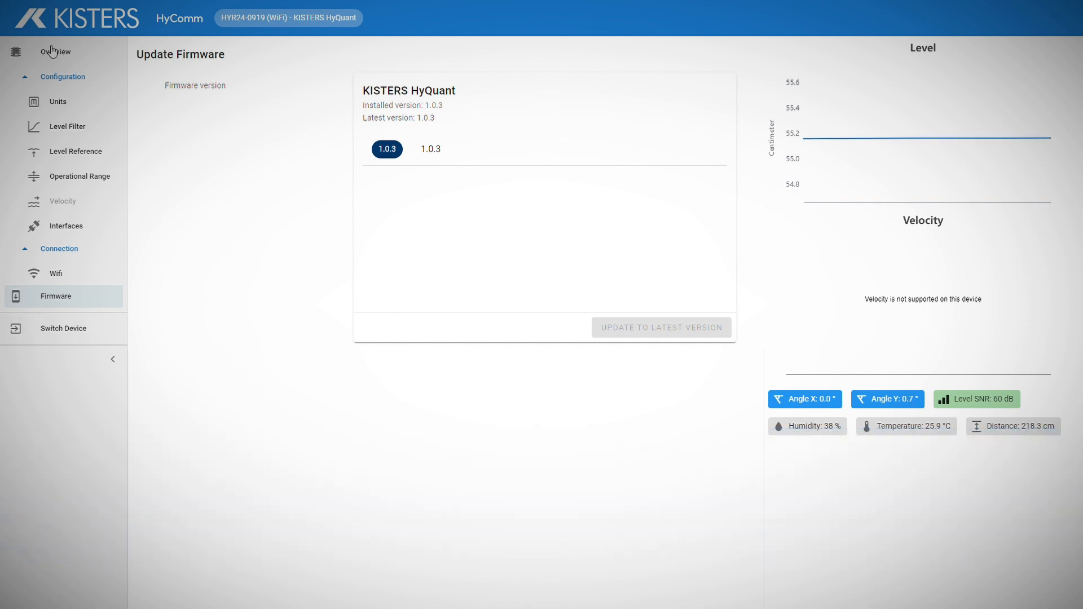
Step: Return to the Device Overview and switch device to disconnect and rescan for sensors
click(79, 51)
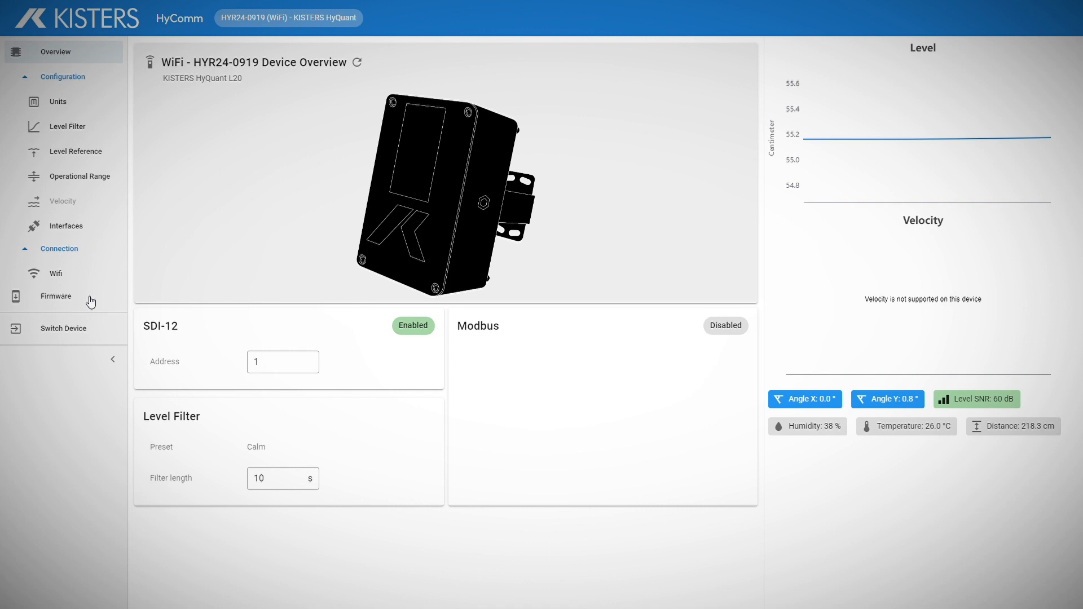
click(77, 331)
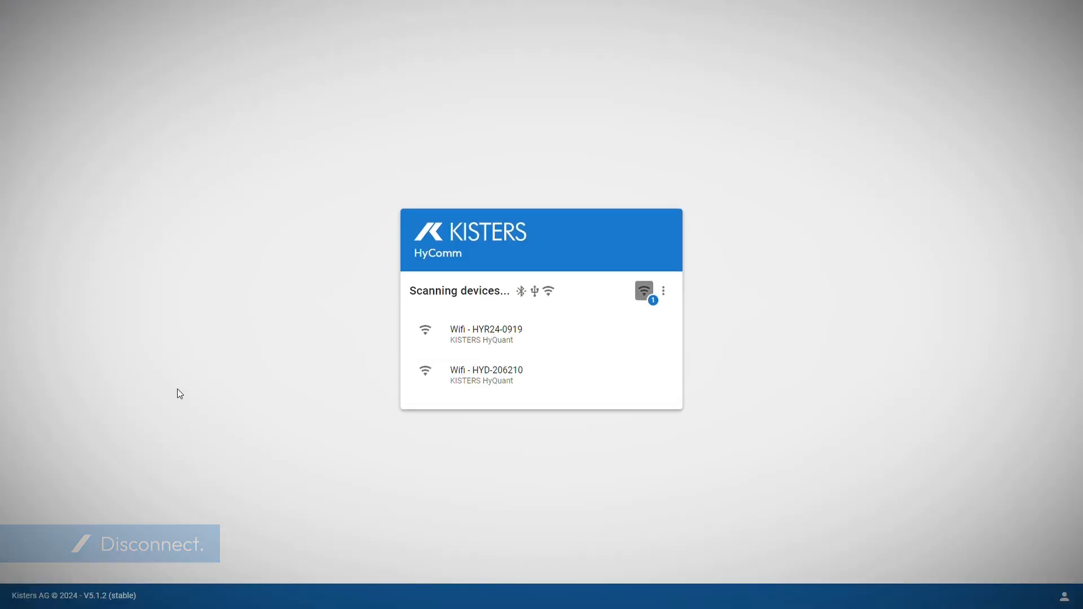